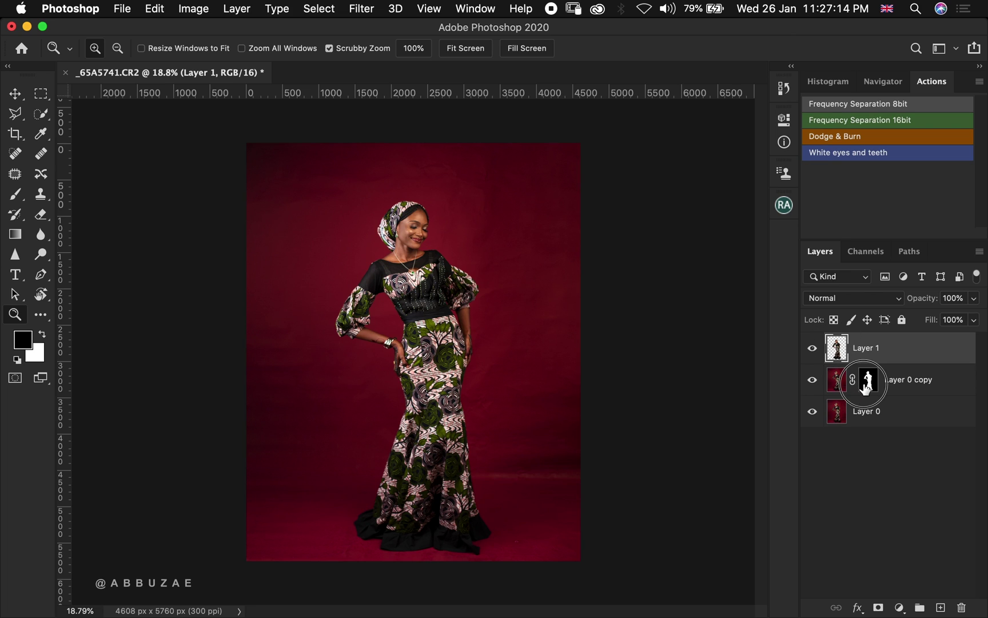
# Load the Layer 0 copy mask as a selection, invert it, and copy the selected backdrop from the layer image onto a new layer.
pyautogui.click(867, 380)
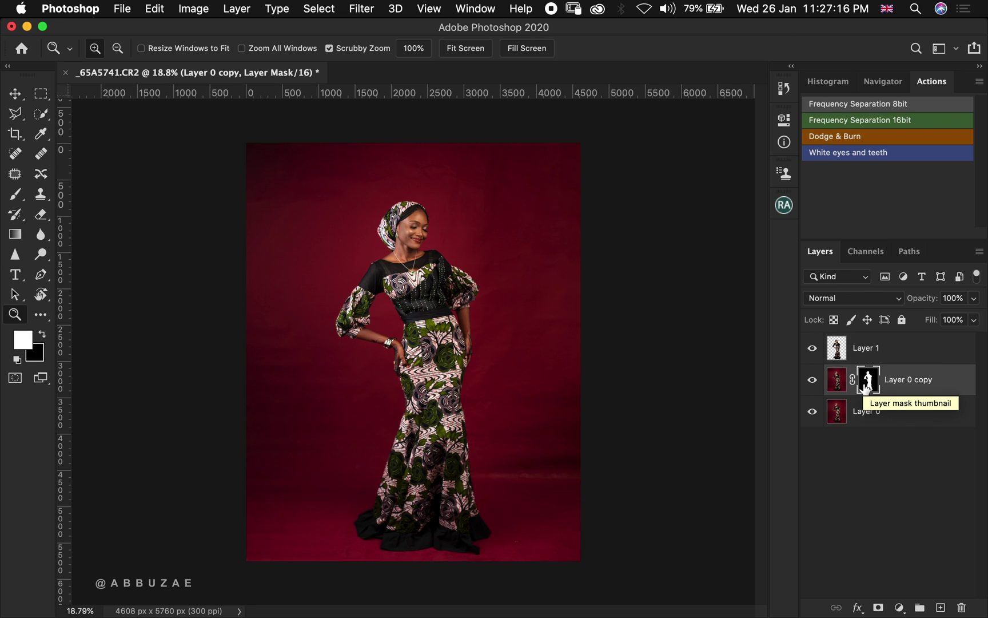
pyautogui.moveTo(866, 387); pyautogui.dragTo(867, 389)
pyautogui.keyDown('super'); pyautogui.click(868, 389); pyautogui.keyUp('super')
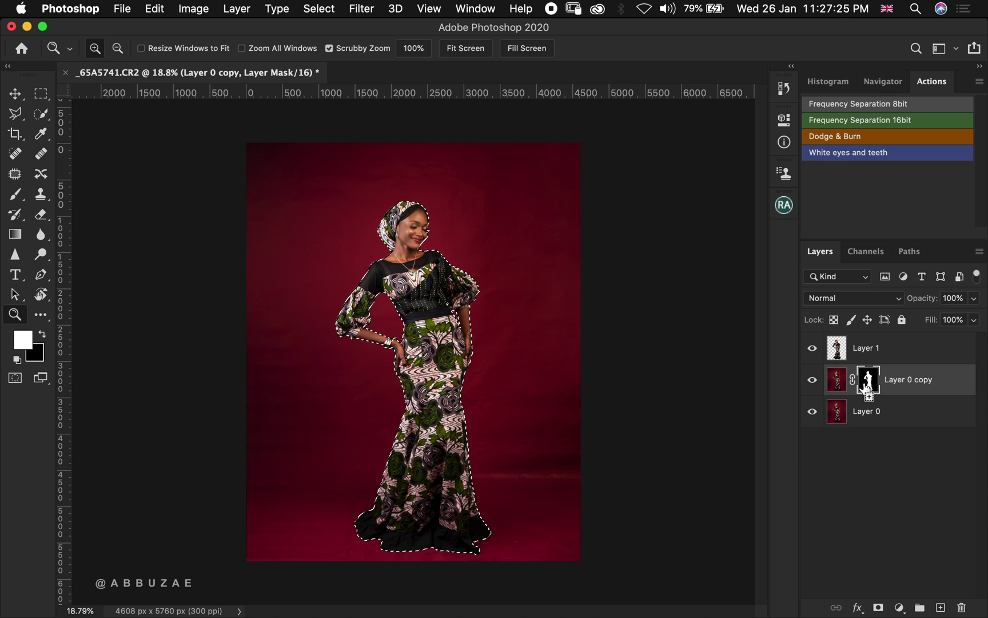
pyautogui.press('super+shift+i')
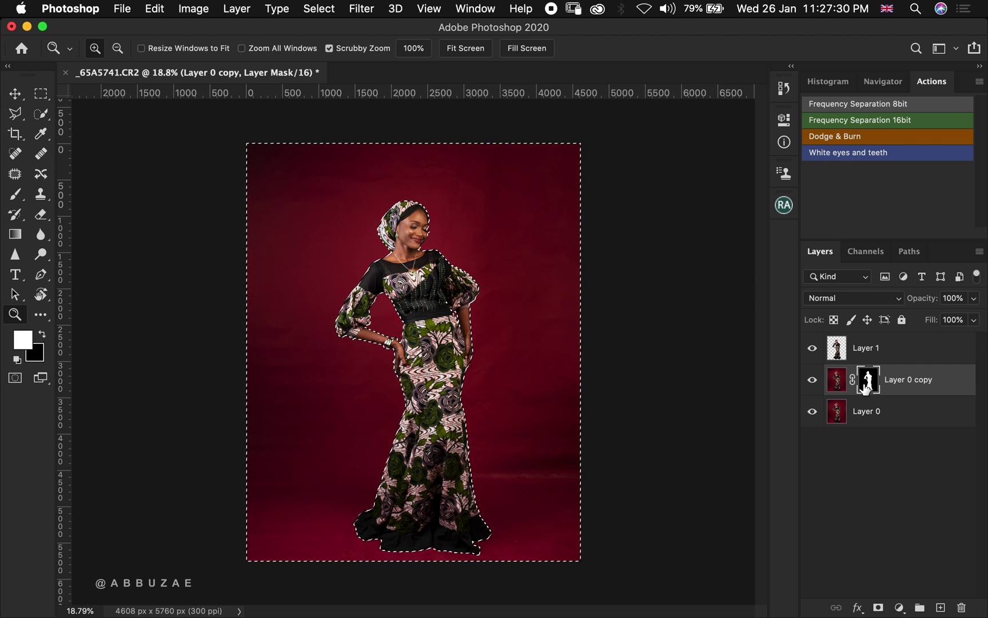
pyautogui.click(839, 385)
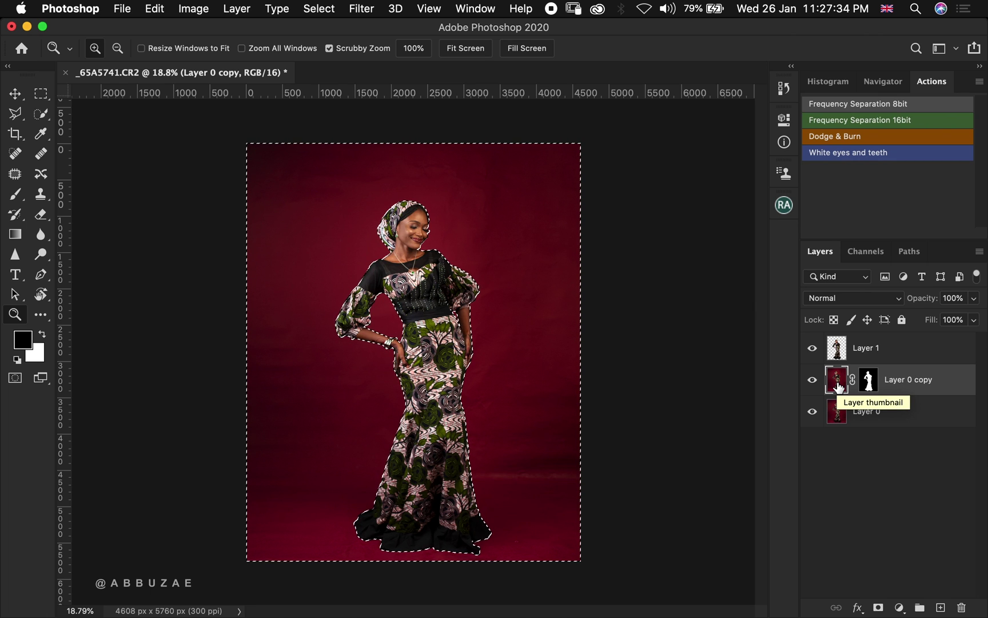
pyautogui.press('super+j')
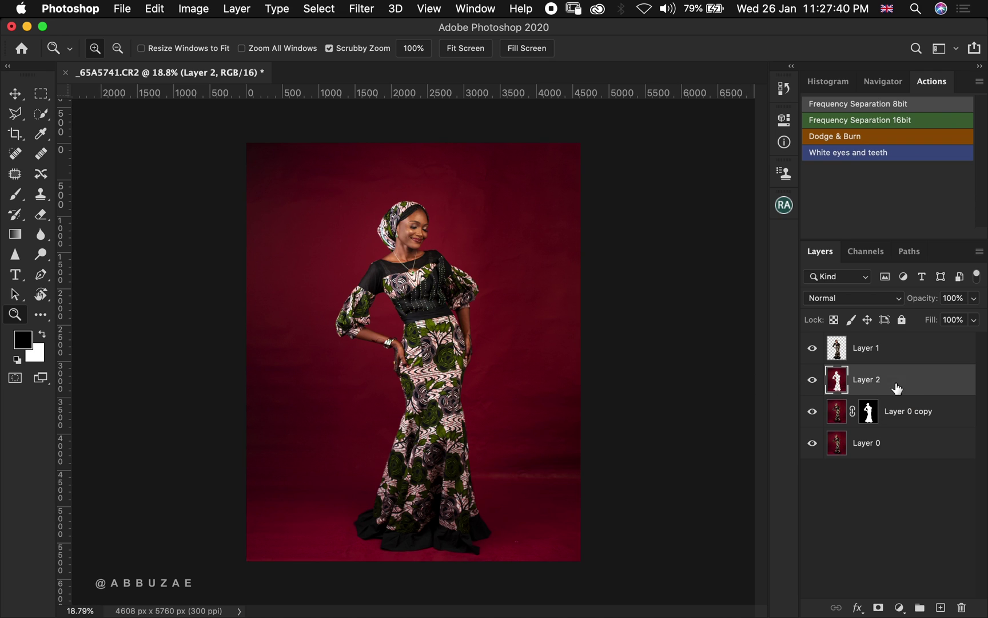
# Inspect the separated subject and backdrop layers individually by toggling layer visibility, and restore all layers to view.
pyautogui.click(812, 412)
pyautogui.click(812, 443)
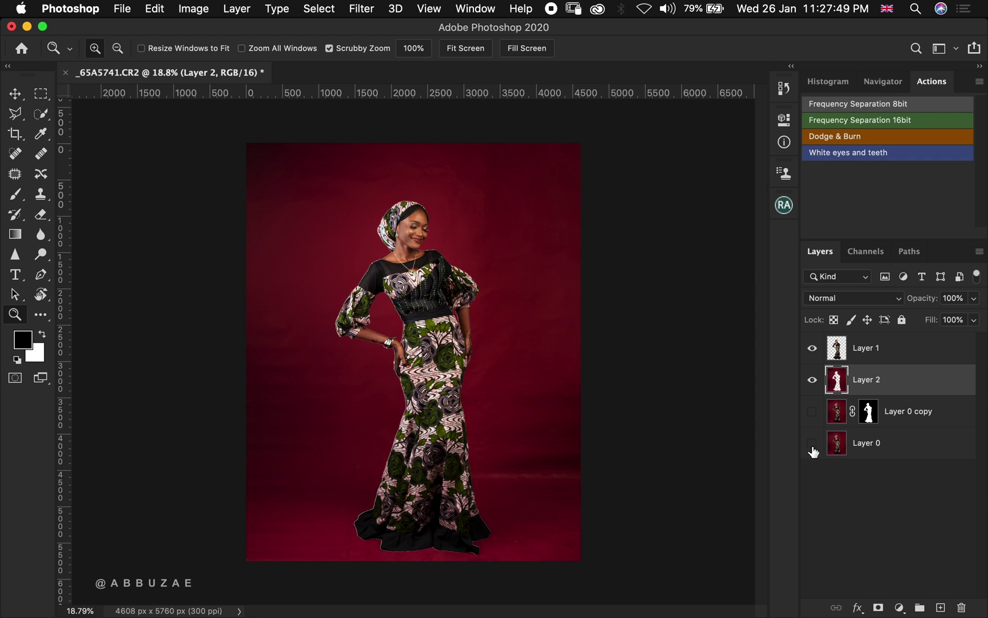
pyautogui.click(812, 380)
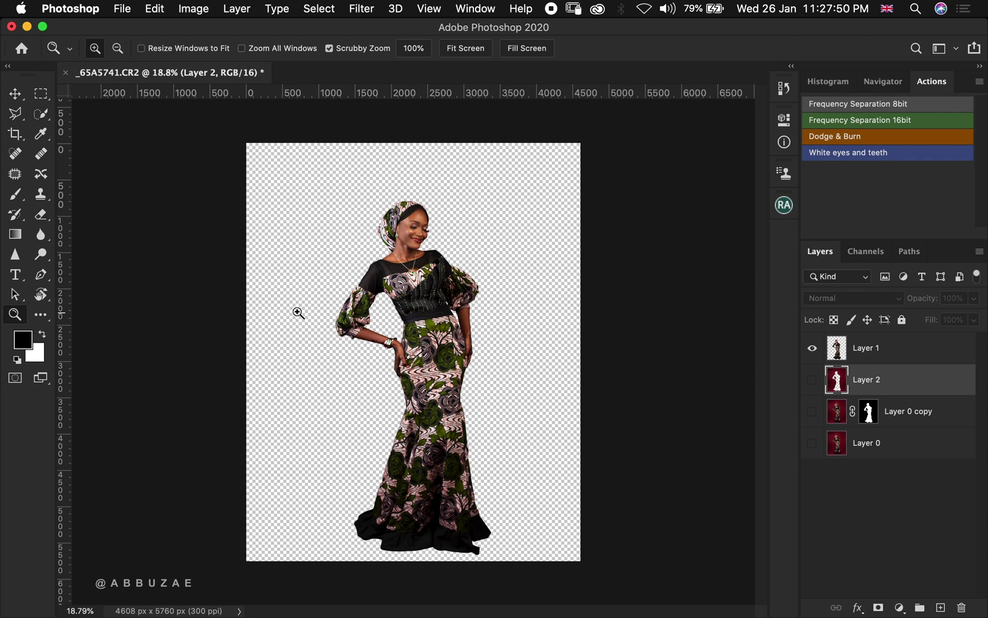
pyautogui.click(811, 379)
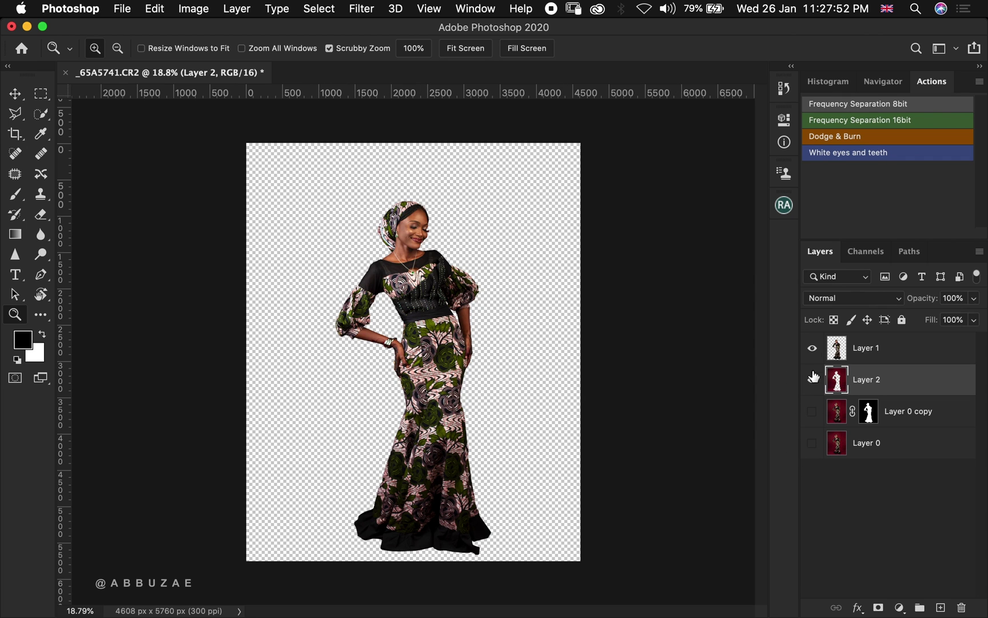
pyautogui.click(812, 348)
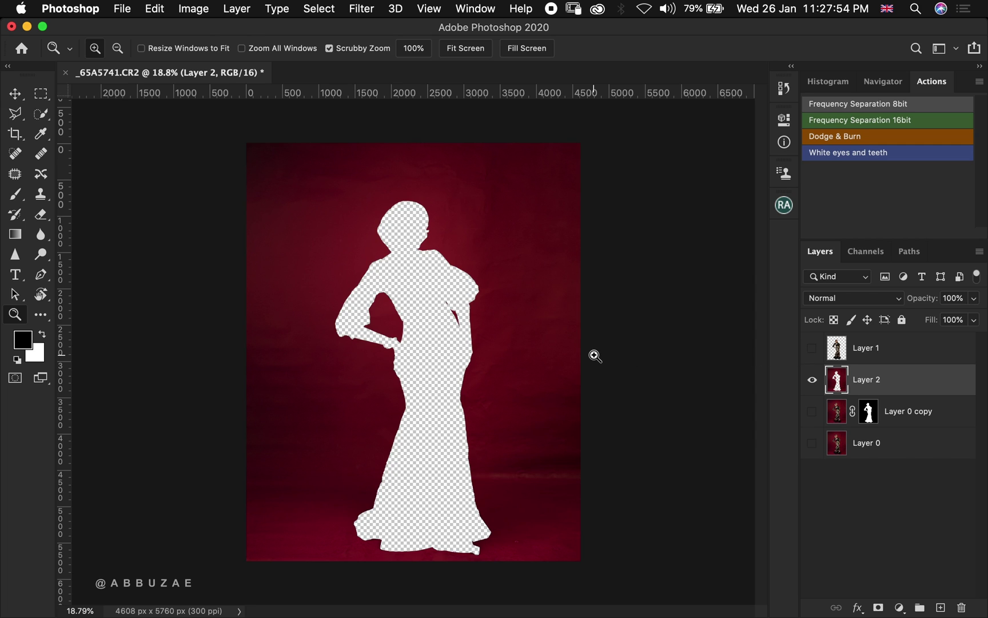
pyautogui.click(812, 348)
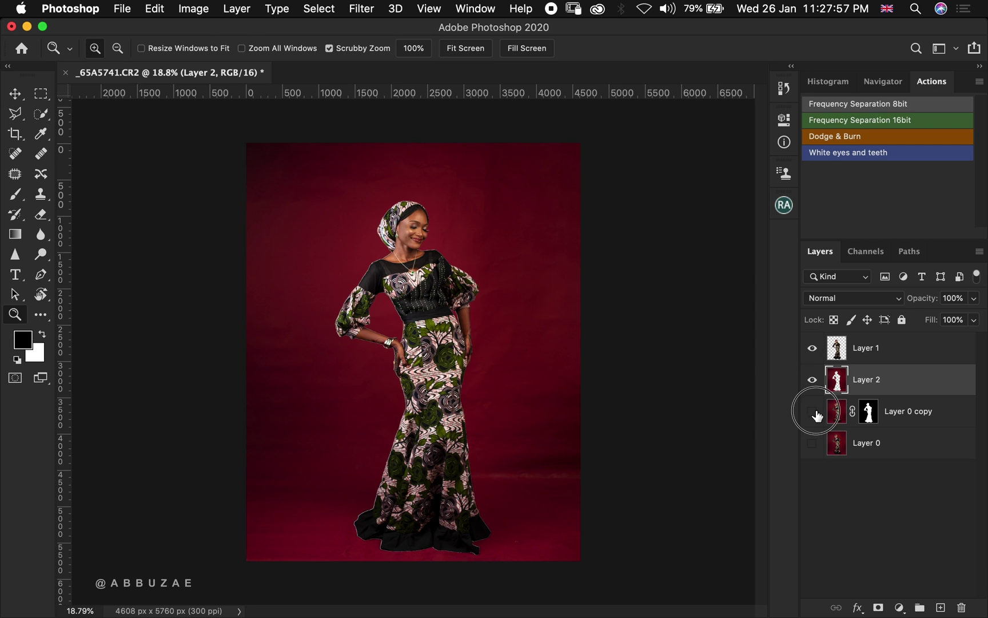
pyautogui.click(812, 411)
pyautogui.click(812, 443)
# Rename the backdrop cutout layer "Background" and the woman's cutout layer "Subject".
pyautogui.click(881, 358)
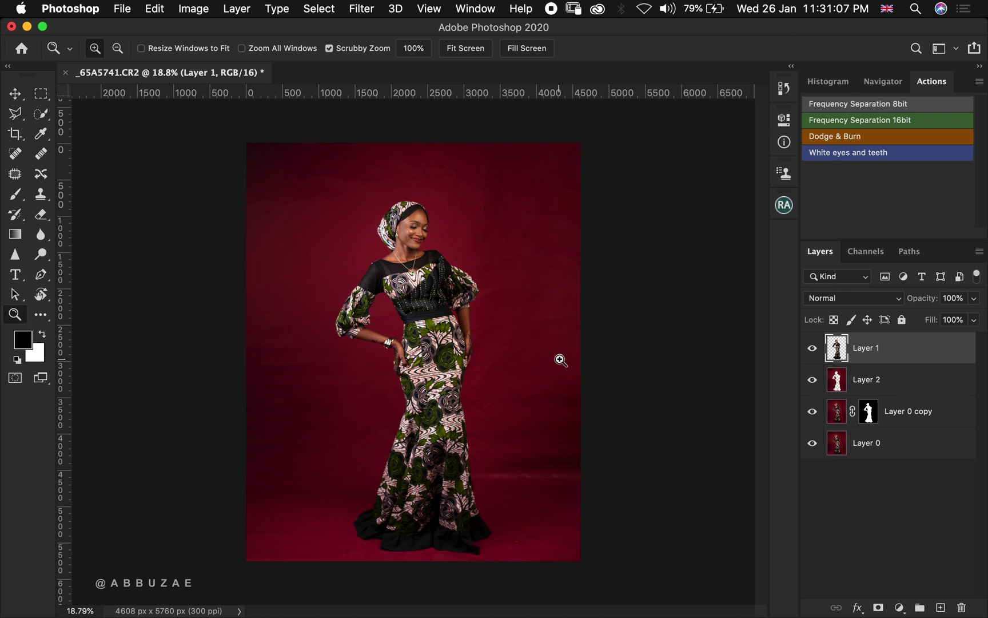
pyautogui.click(884, 382)
pyautogui.doubleClick(863, 378)
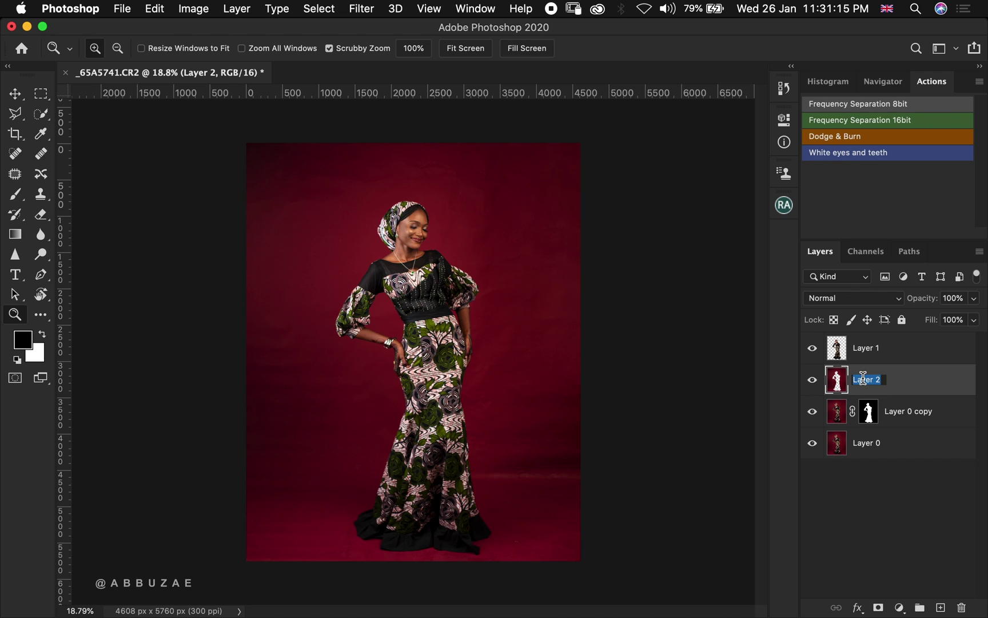
pyautogui.write('Background')
pyautogui.press('Return')
pyautogui.doubleClick(877, 348)
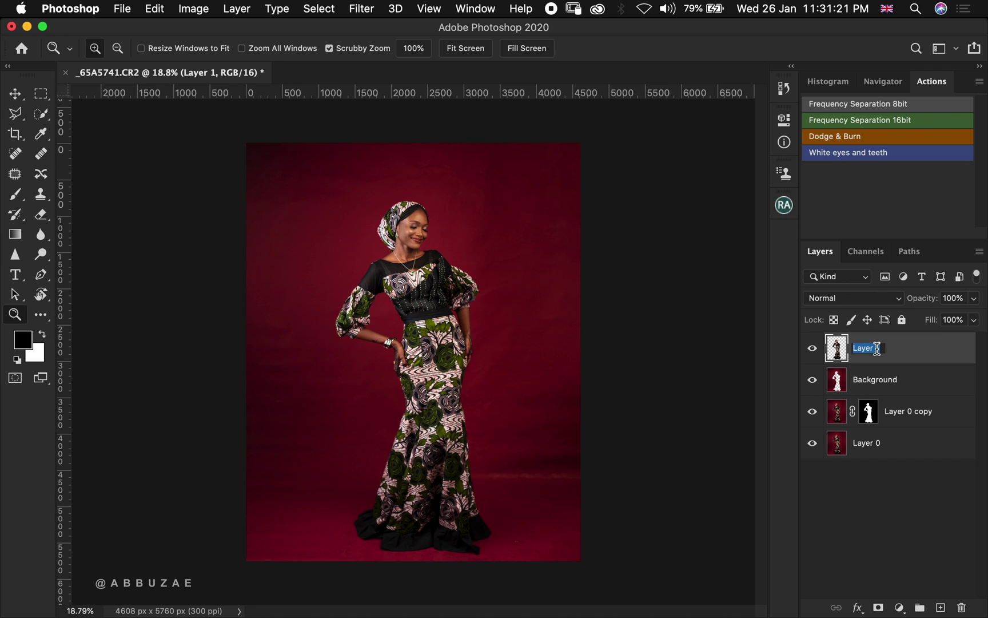
pyautogui.write('Subject')
pyautogui.press('Return')
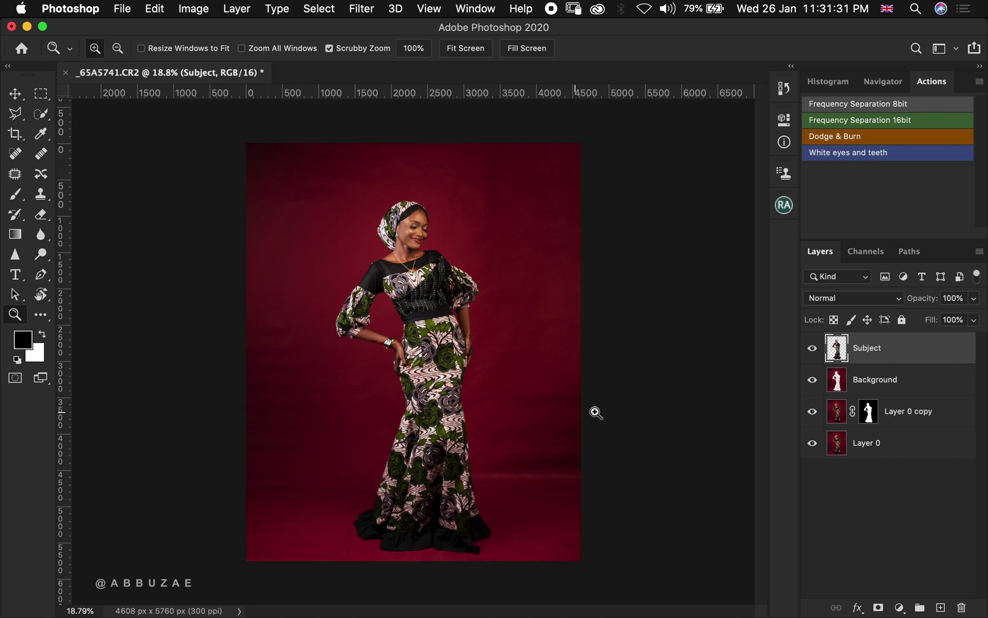
# Apply a Gaussian Blur with a radius of 106.0 pixels to the Background layer.
pyautogui.click(930, 384)
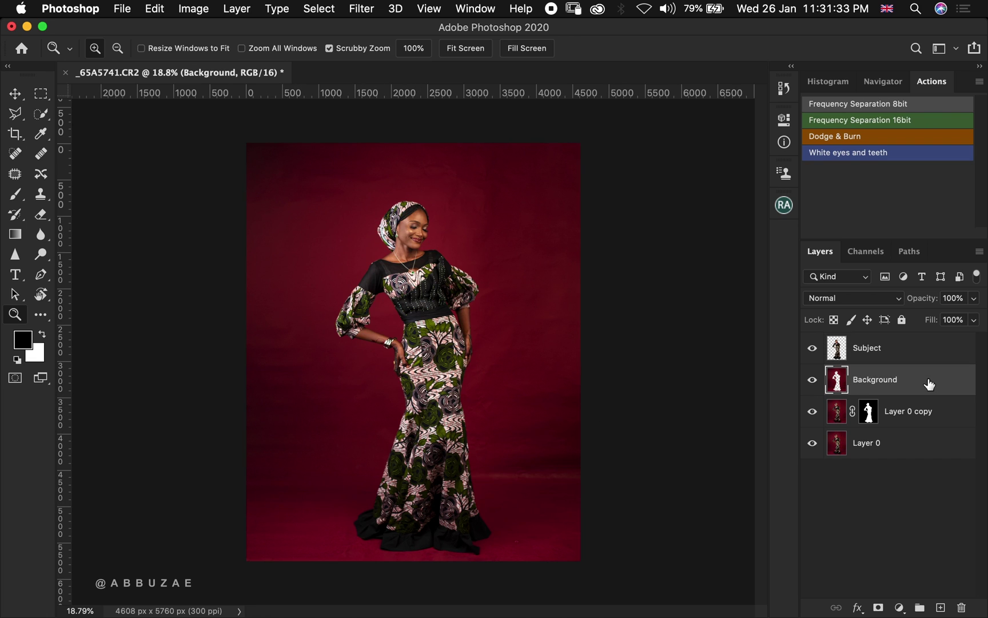
pyautogui.click(365, 9)
pyautogui.moveTo(410, 191)
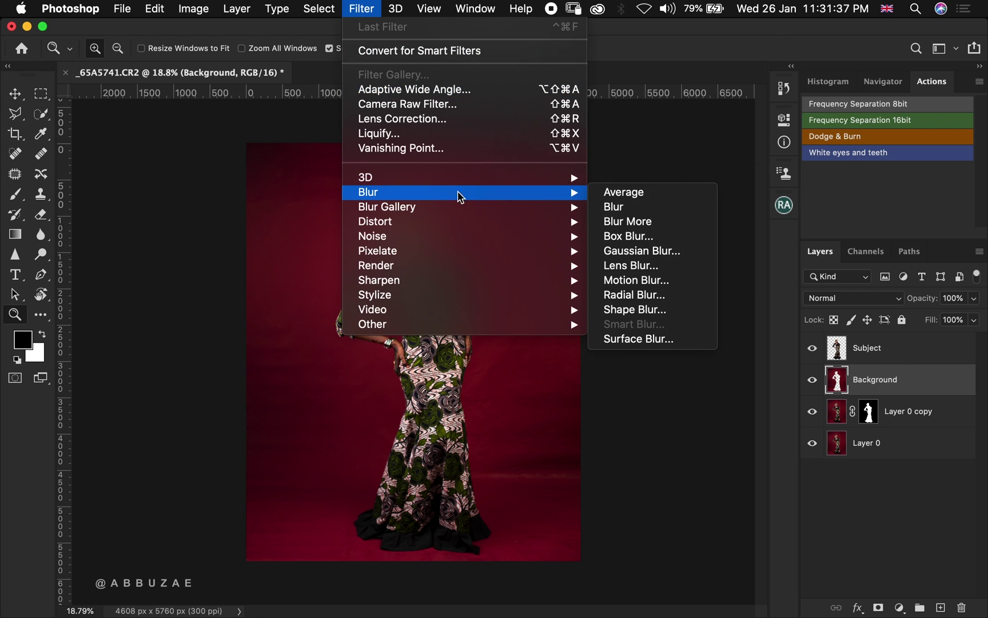
pyautogui.click(628, 252)
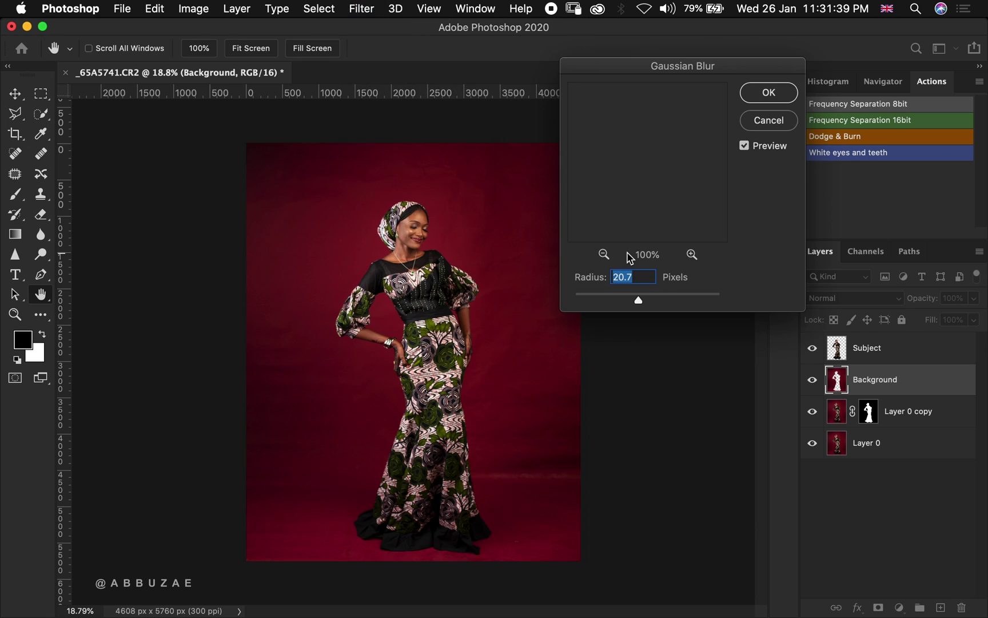
pyautogui.moveTo(620, 73); pyautogui.dragTo(684, 148)
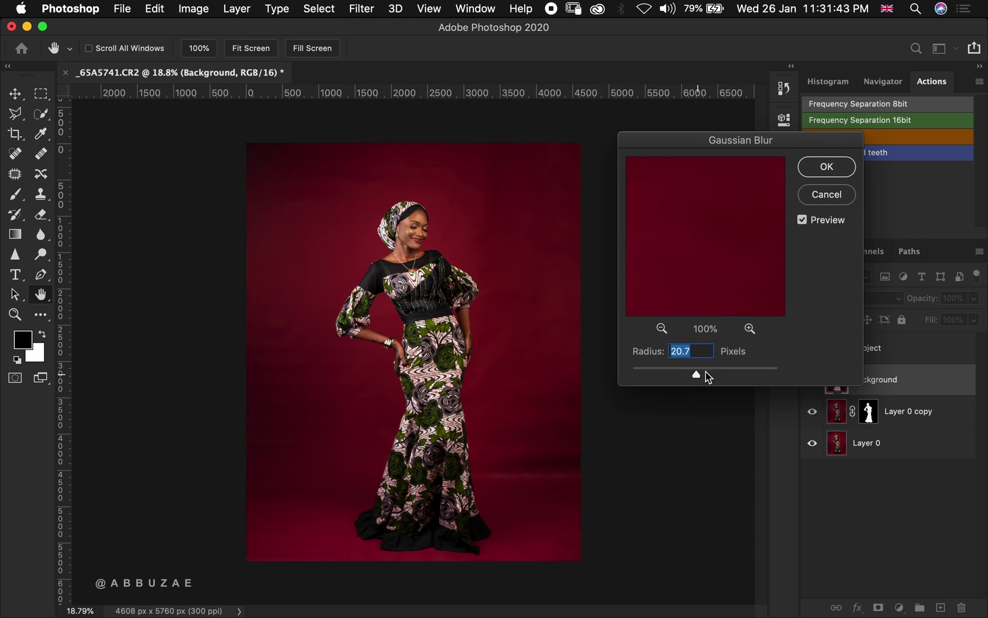
pyautogui.click(712, 373)
pyautogui.moveTo(712, 373); pyautogui.dragTo(726, 373)
pyautogui.moveTo(724, 374); pyautogui.dragTo(735, 376)
pyautogui.moveTo(735, 375); pyautogui.dragTo(731, 375)
pyautogui.moveTo(731, 375); pyautogui.dragTo(724, 376)
pyautogui.moveTo(722, 376)
pyautogui.mouseDown()
pyautogui.moveTo(708, 376)
pyautogui.moveTo(728, 376)
pyautogui.mouseUp()
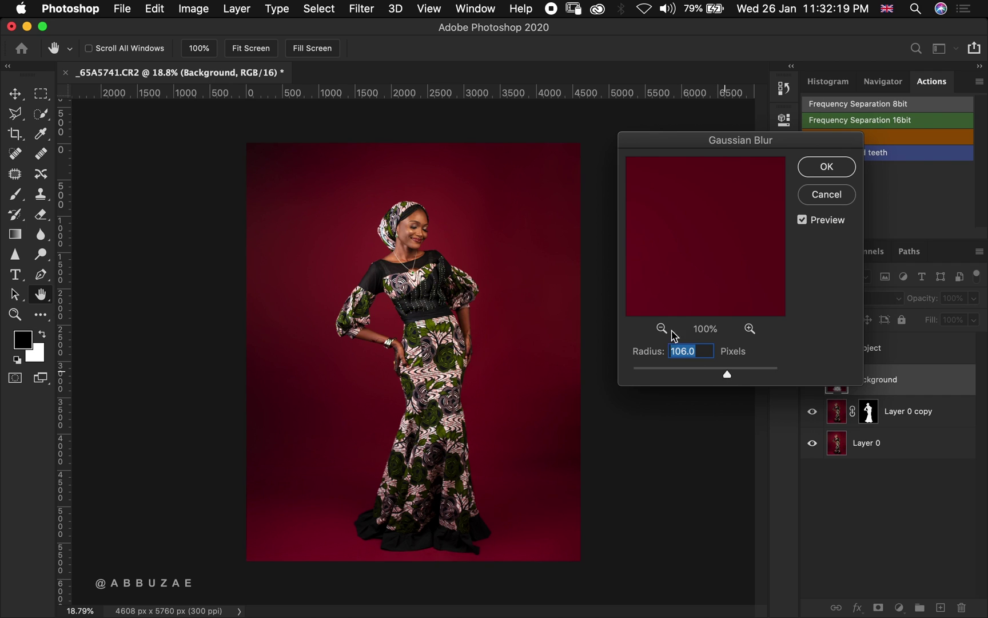
pyautogui.click(827, 167)
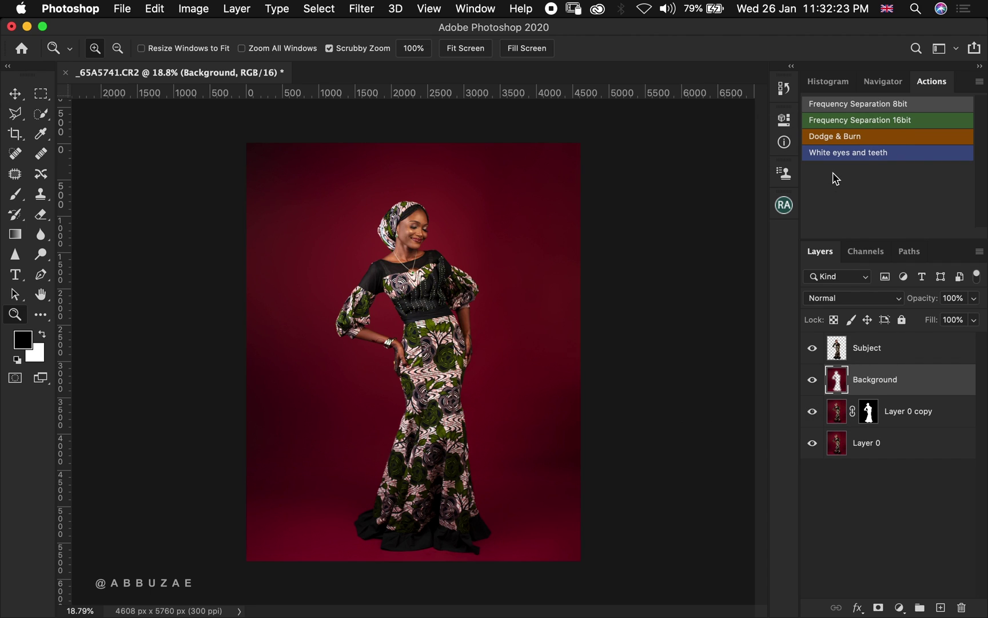
# Compare the backdrop before and after the blur by undoing and redoing it twice.
pyautogui.press('super+z')
pyautogui.press('super+shift+z')
pyautogui.press('super+z')
pyautogui.press('super+shift+z')
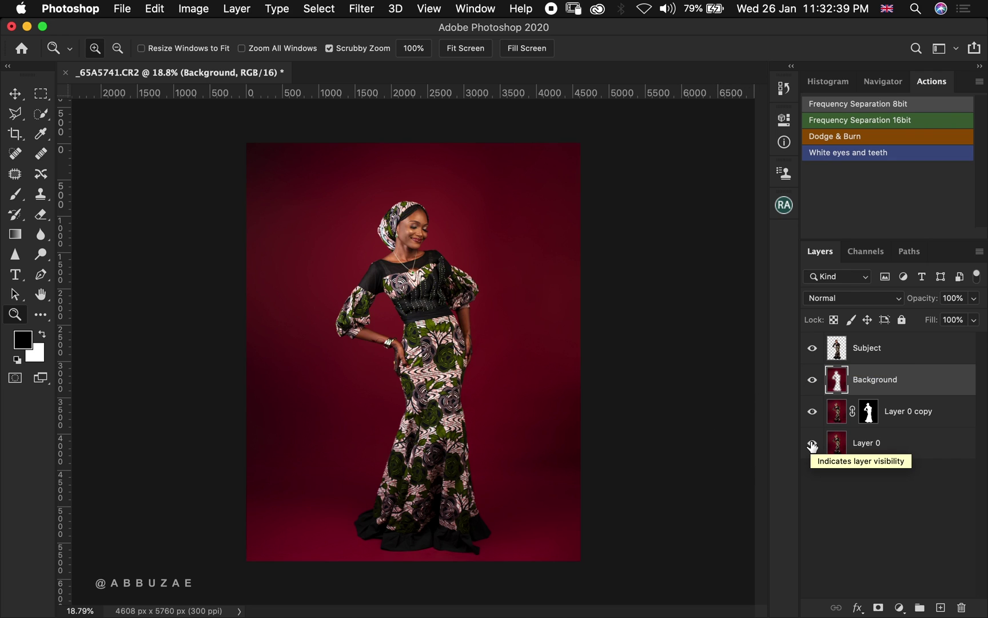
# Compare the edited image with the original by isolating Layer 0 and restoring all layers twice.
pyautogui.press('alt')
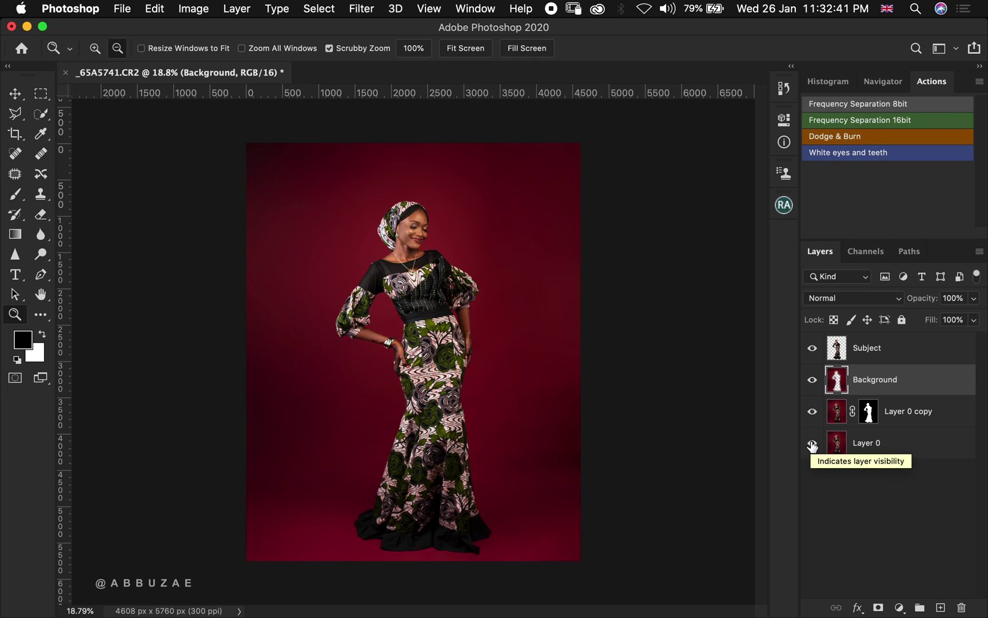
pyautogui.keyDown('alt'); pyautogui.click(812, 445); pyautogui.keyUp('alt')
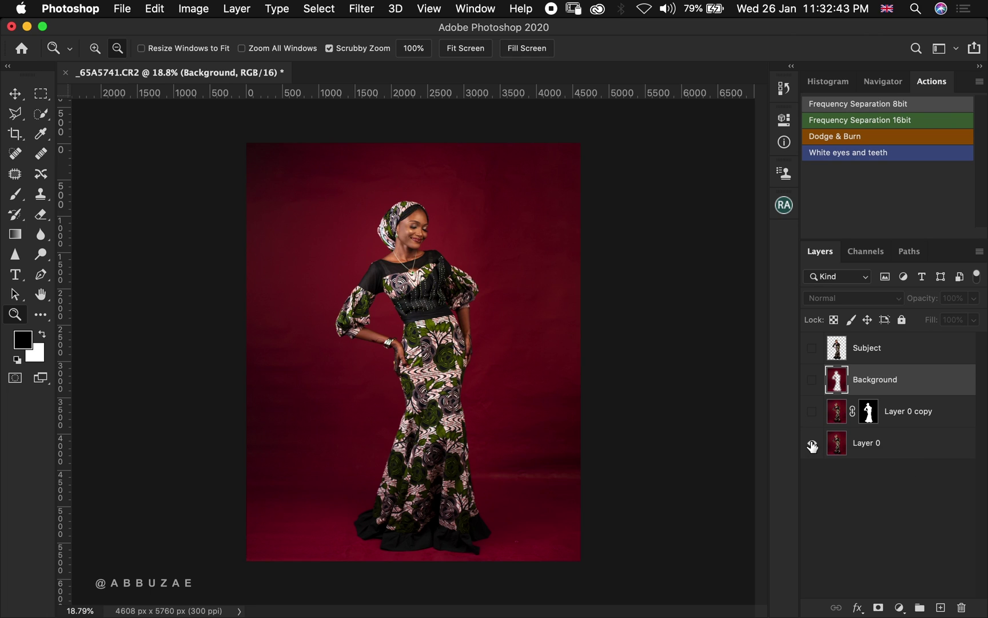
pyautogui.keyDown('alt'); pyautogui.click(812, 445); pyautogui.keyUp('alt')
pyautogui.keyDown('alt'); pyautogui.click(812, 445); pyautogui.keyUp('alt')
pyautogui.keyDown('alt'); pyautogui.click(812, 445); pyautogui.keyUp('alt')
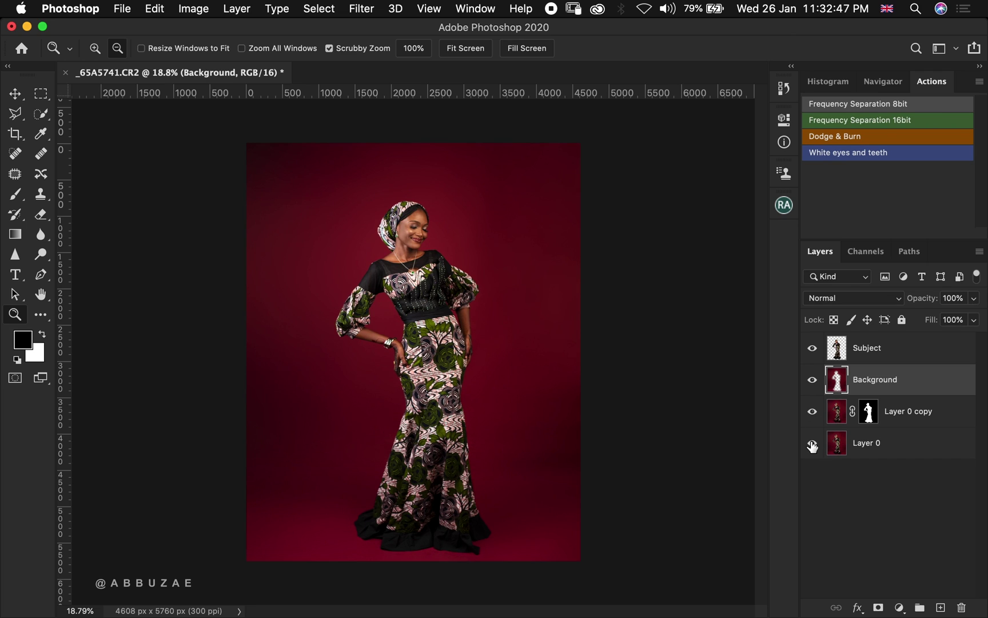